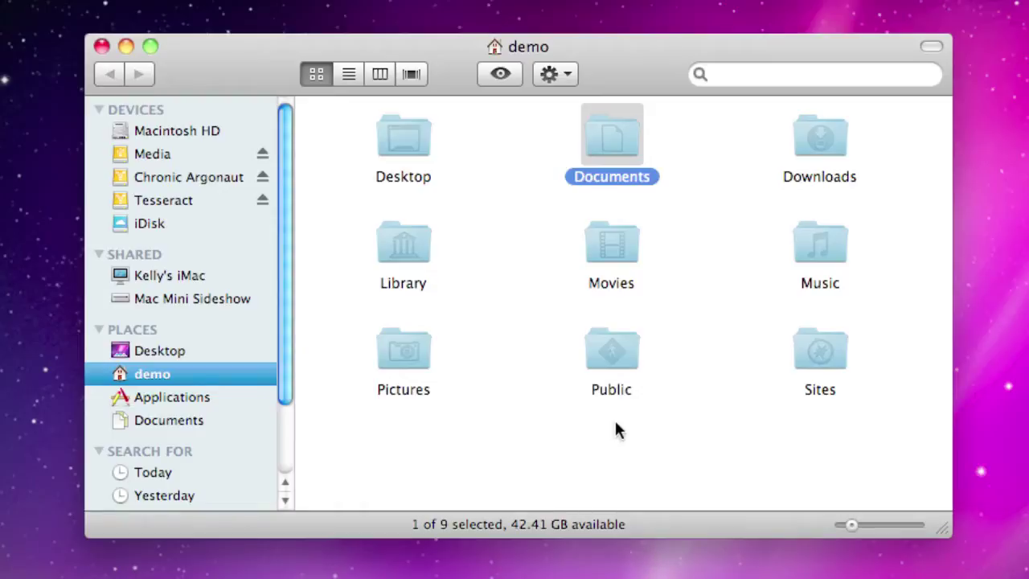
# - Open the Documents folder, Quick Look About Stacks.pdf, then close the preview
pyautogui.click(403, 156)
pyautogui.click(628, 147)
pyautogui.doubleClick(628, 147)
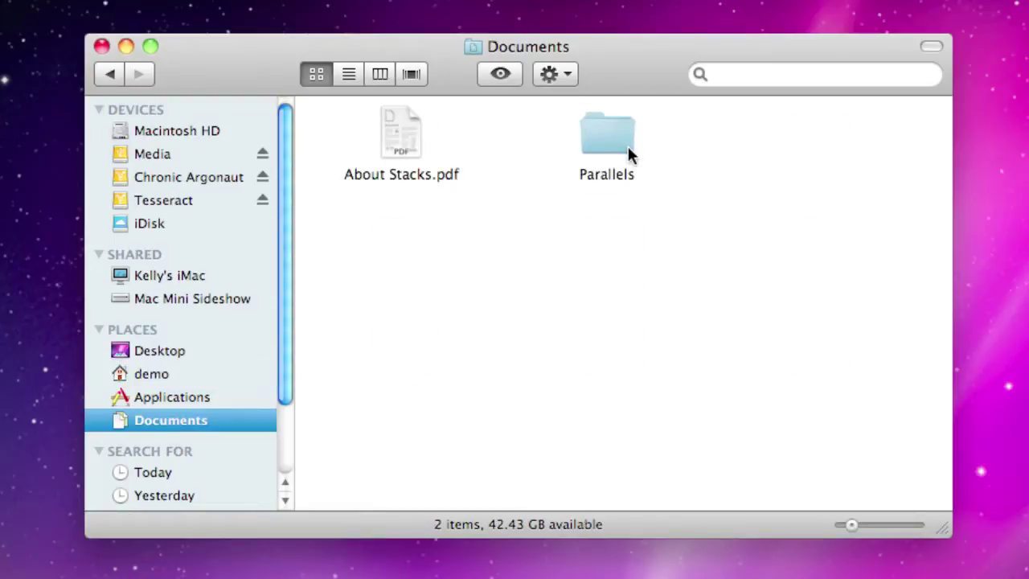
pyautogui.click(398, 155)
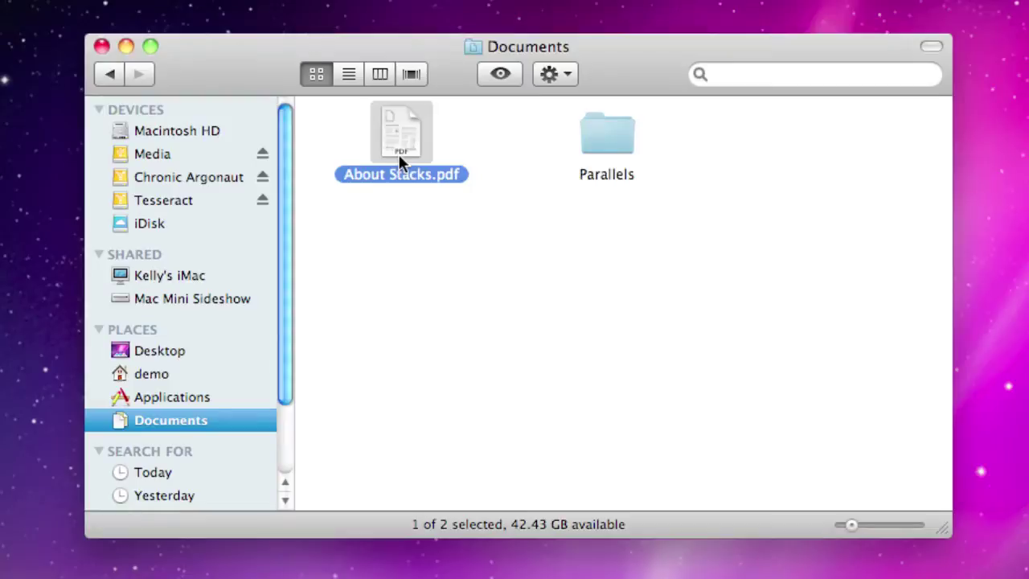
pyautogui.press('space')
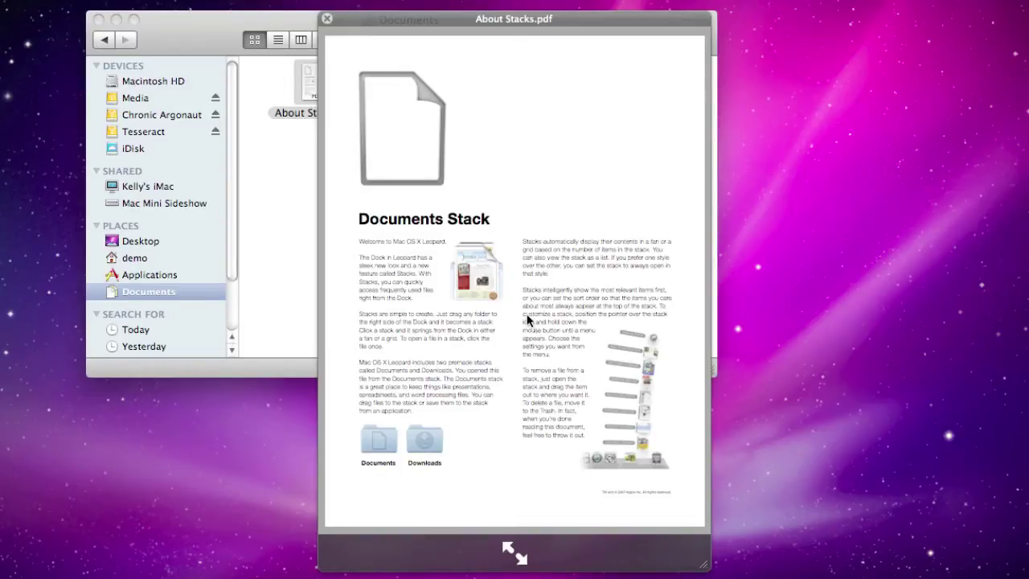
pyautogui.press('space')
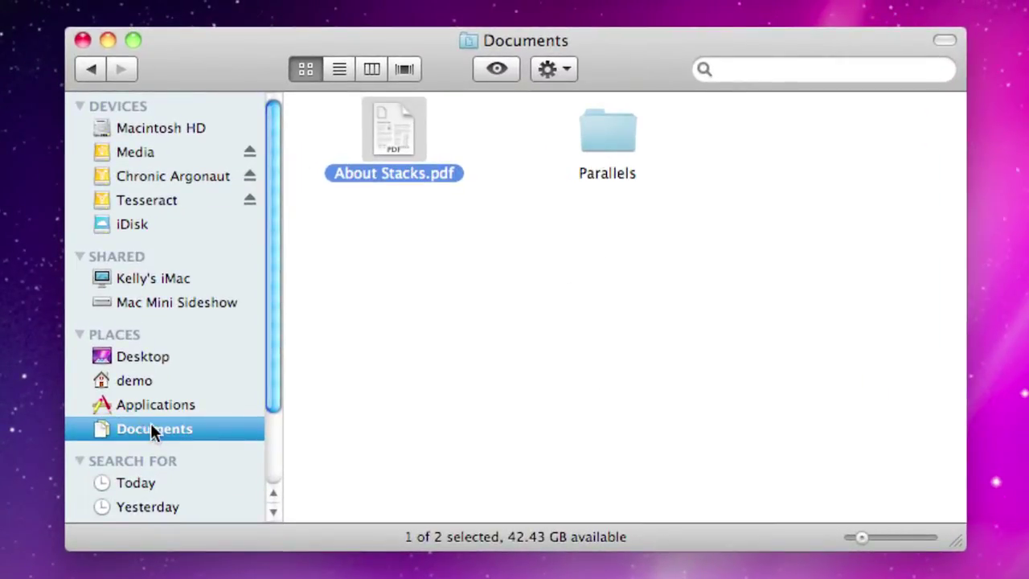
# - Go back to the demo home folder and Quick Look Documents, seeing just a folder icon
pyautogui.click(89, 69)
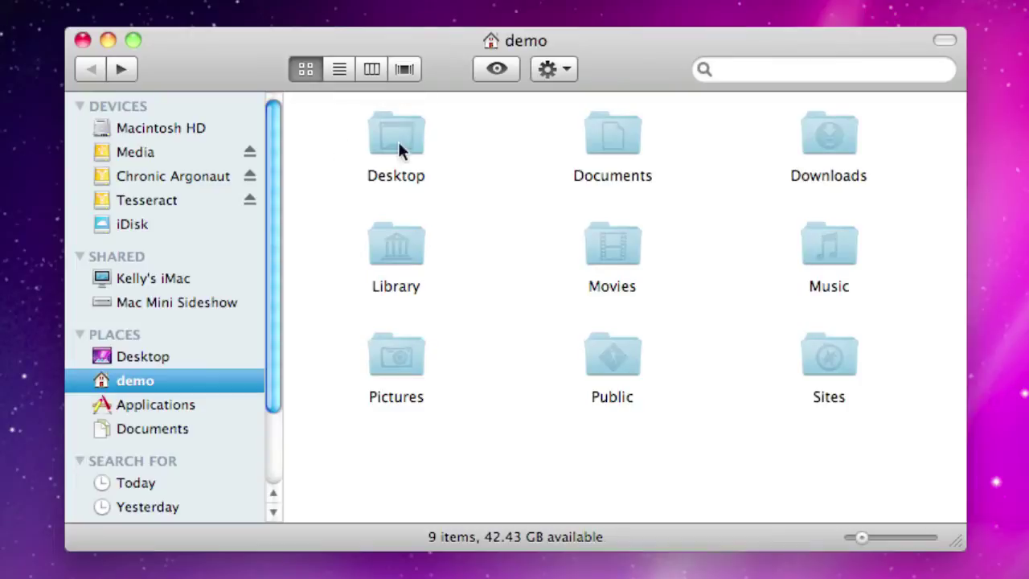
pyautogui.click(629, 153)
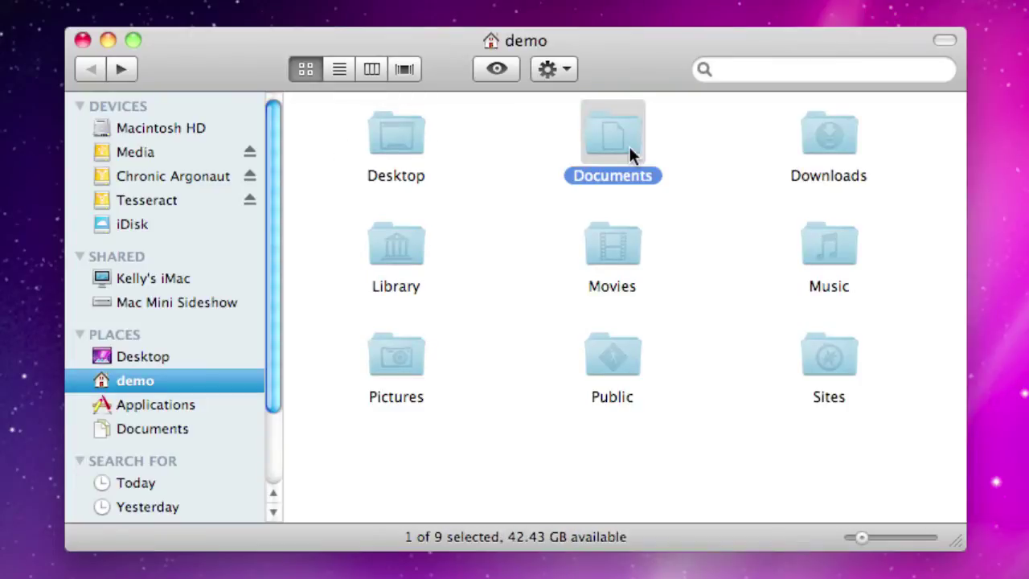
pyautogui.press('space')
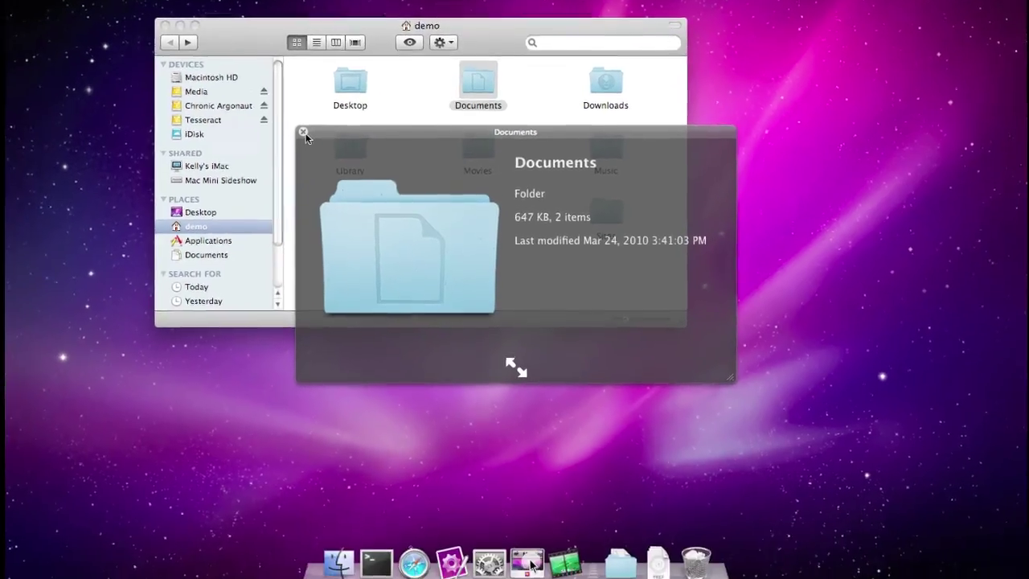
pyautogui.click(303, 131)
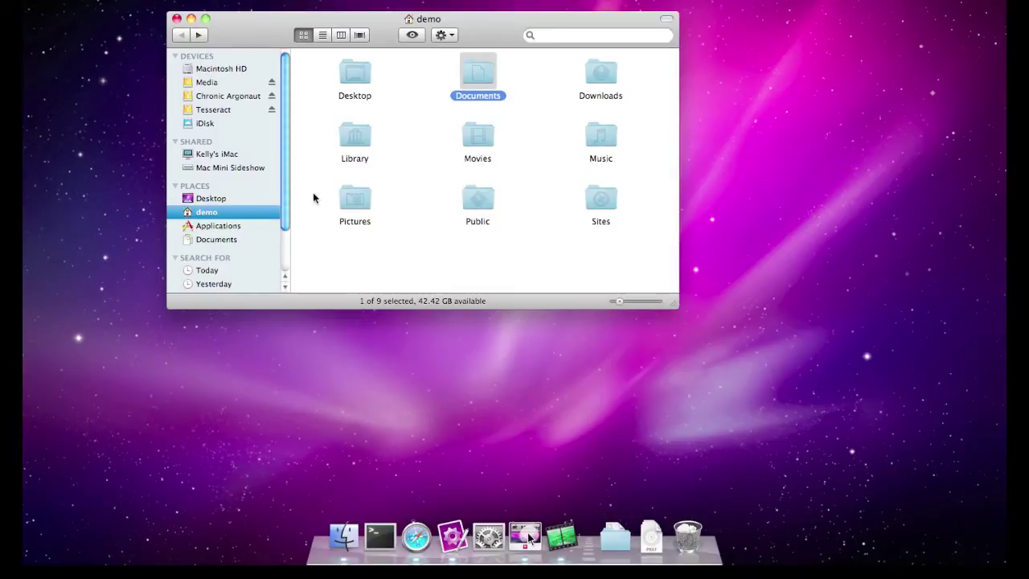
# - Bring up ql_xray_command.txt over the Finder window and start a new Terminal window
pyautogui.click(451, 562)
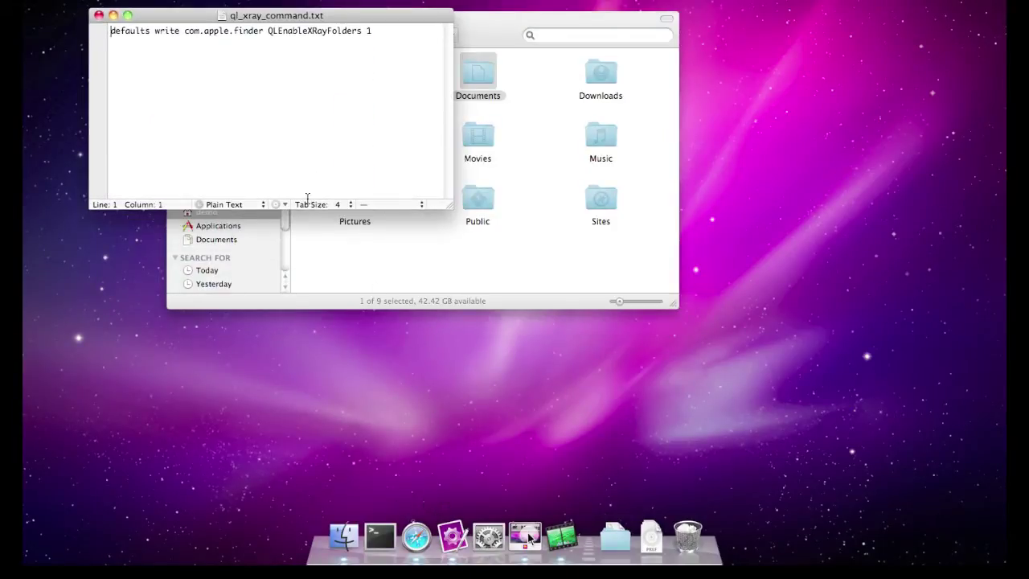
pyautogui.moveTo(294, 16); pyautogui.dragTo(460, 16)
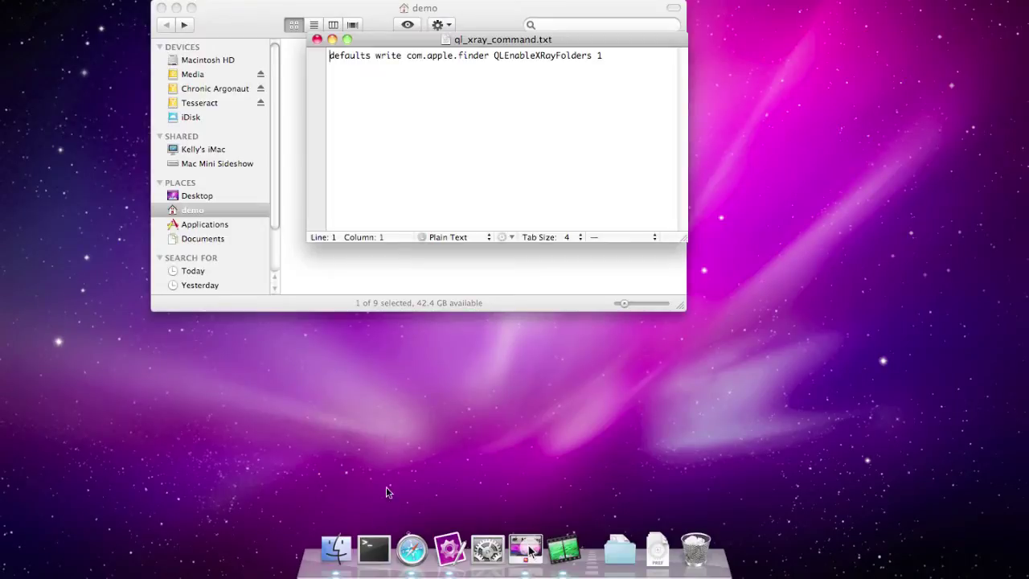
pyautogui.click(374, 554)
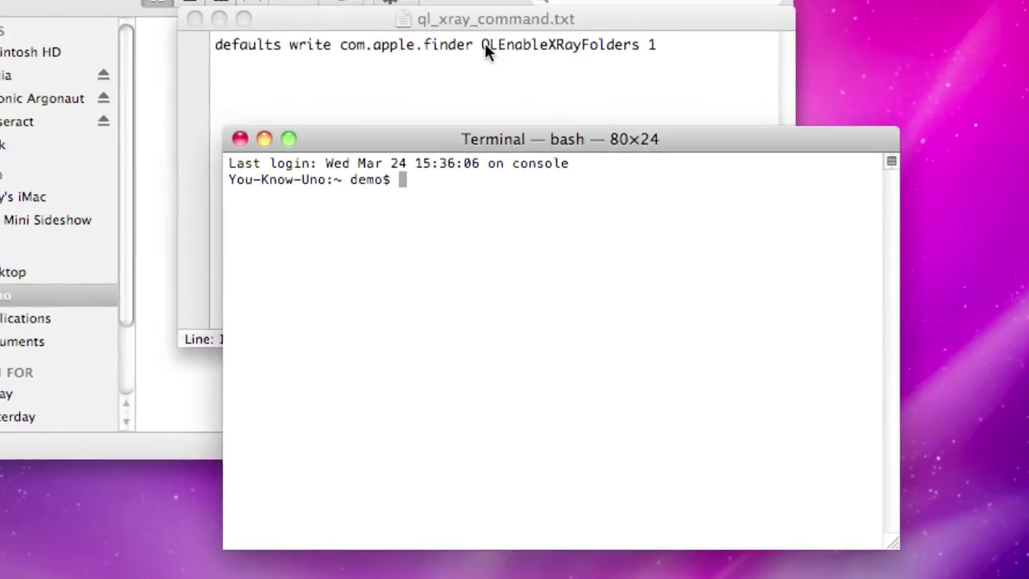
# - Copy the defaults write QLEnableXRayFolders command into Terminal, run it, and minimize Terminal
pyautogui.click(487, 46)
pyautogui.moveTo(664, 46); pyautogui.dragTo(183, 56)
pyautogui.press('super+c')
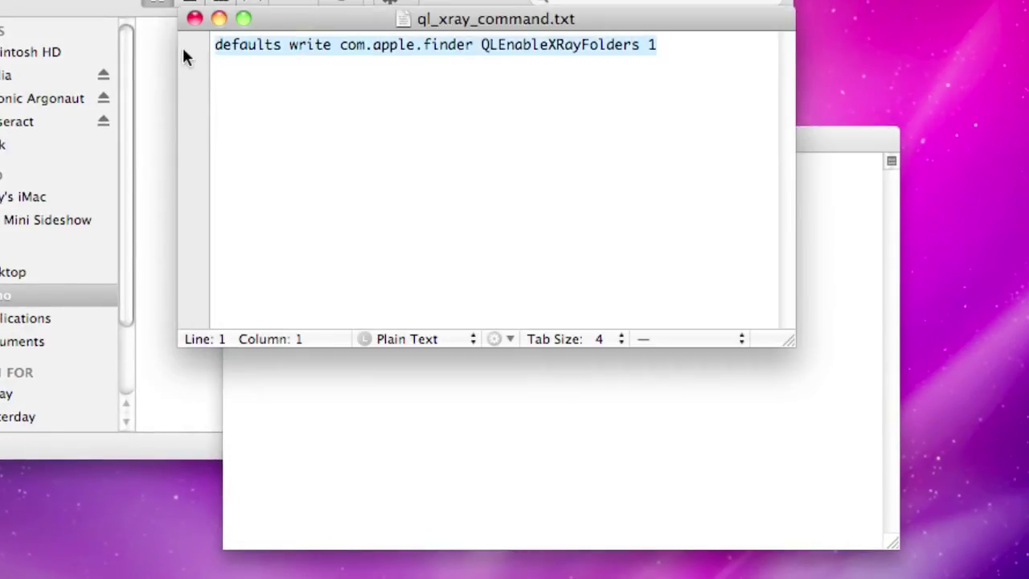
pyautogui.click(598, 361)
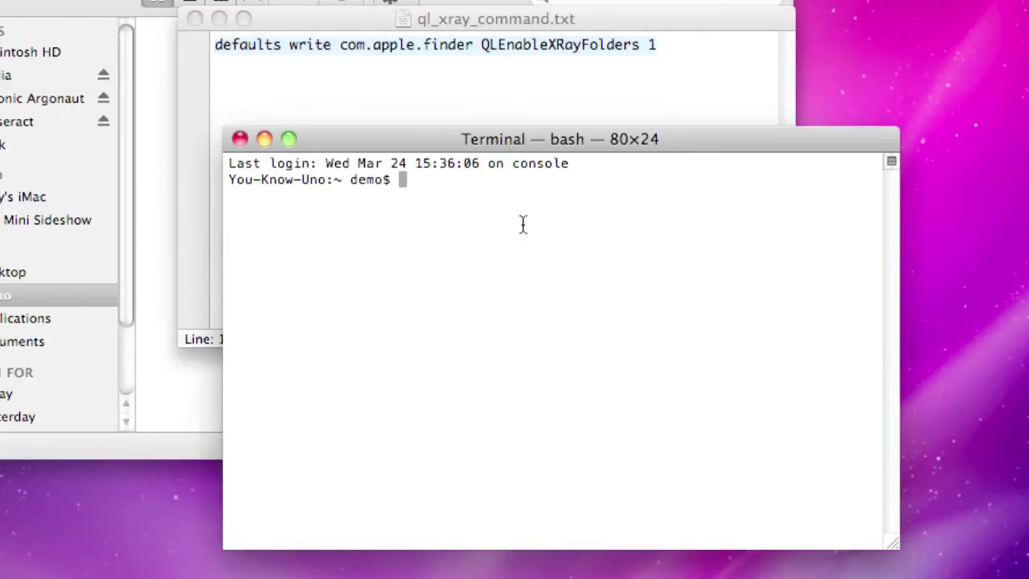
pyautogui.press('super+v')
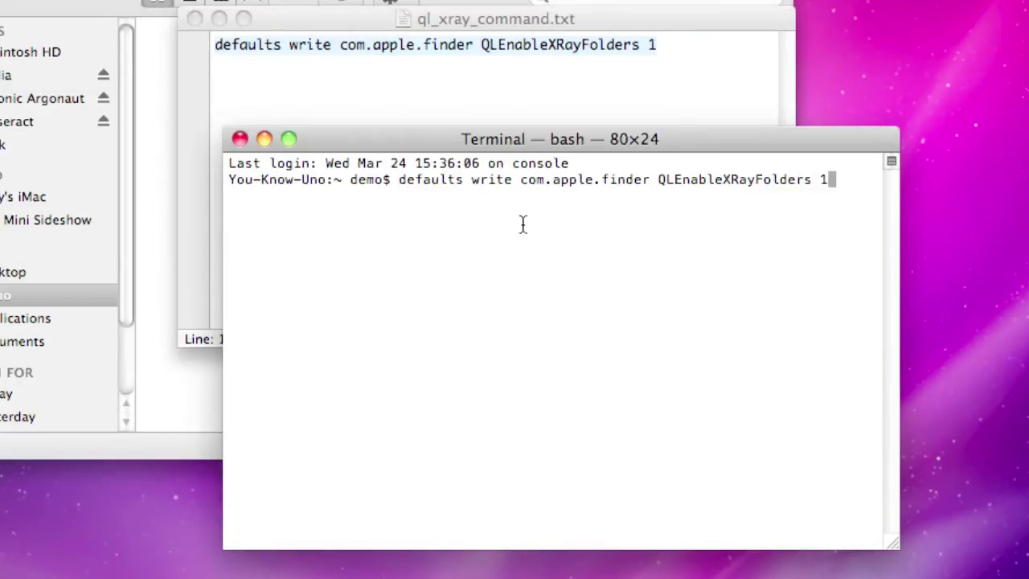
pyautogui.press('Return')
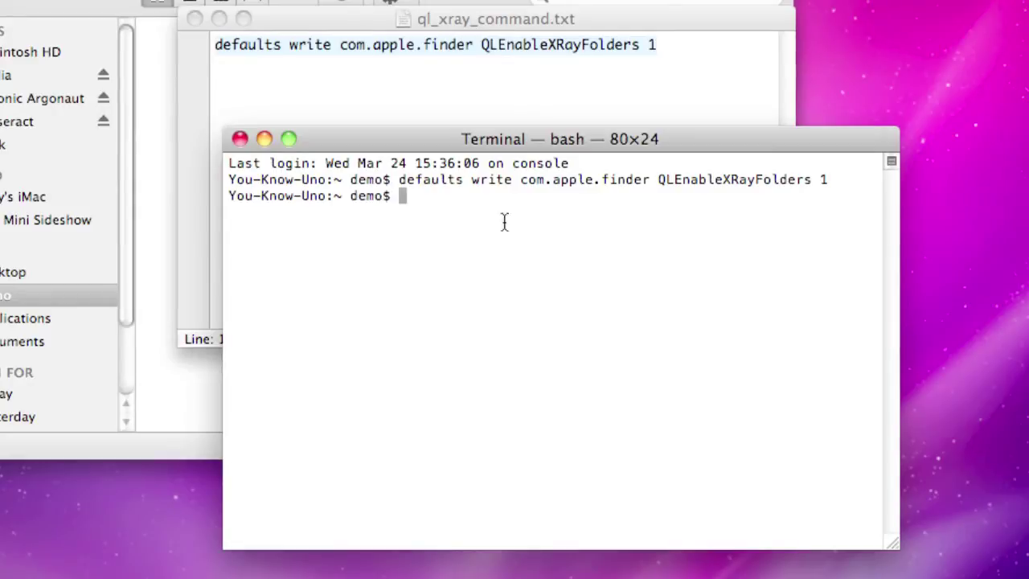
pyautogui.click(264, 139)
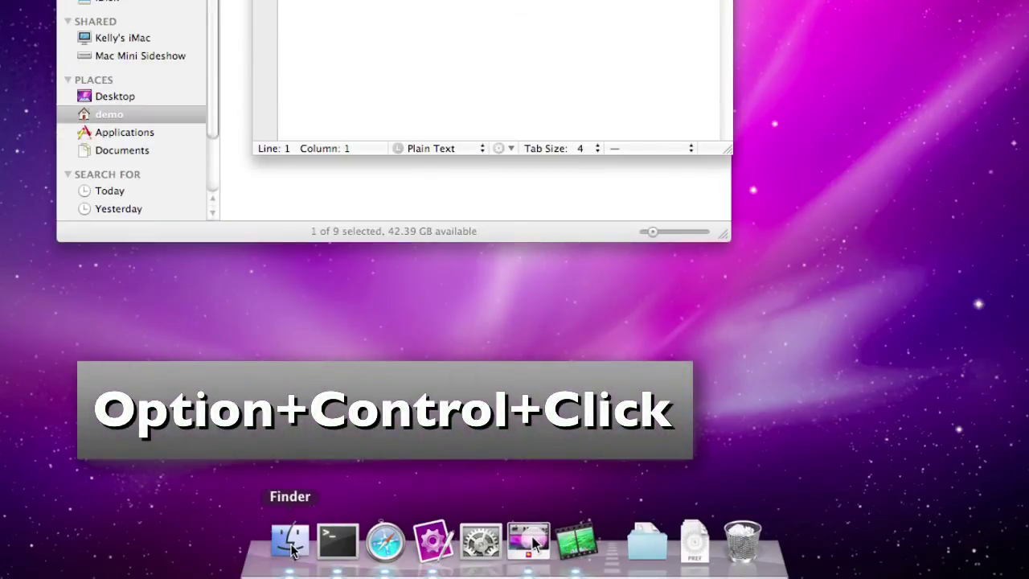
# - Relaunch Finder from its Dock menu and select the Documents folder
pyautogui.keyDown('ctrl'); pyautogui.keyDown('alt'); pyautogui.click(291, 543); pyautogui.keyUp('alt'); pyautogui.keyUp('ctrl')
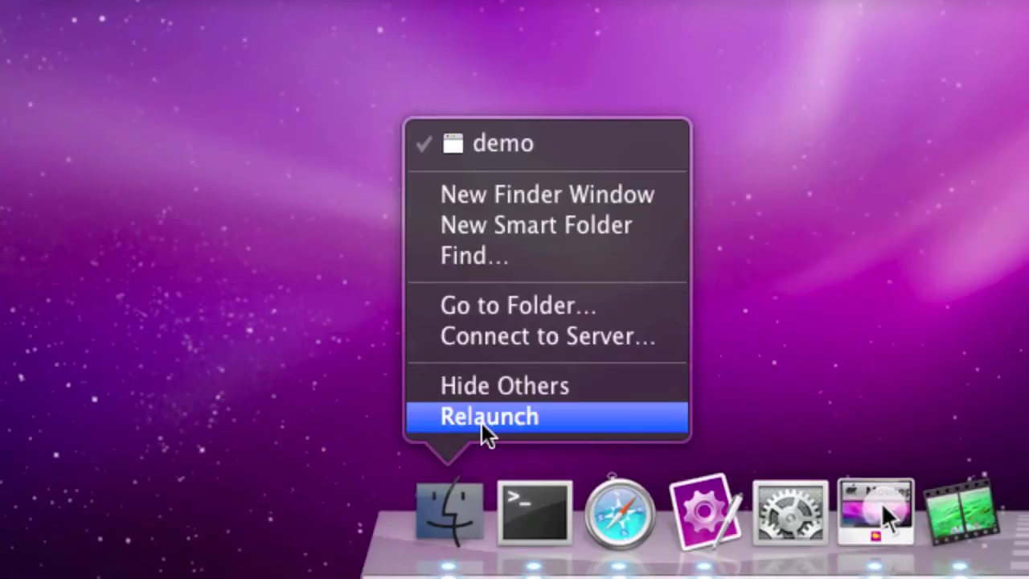
pyautogui.click(482, 422)
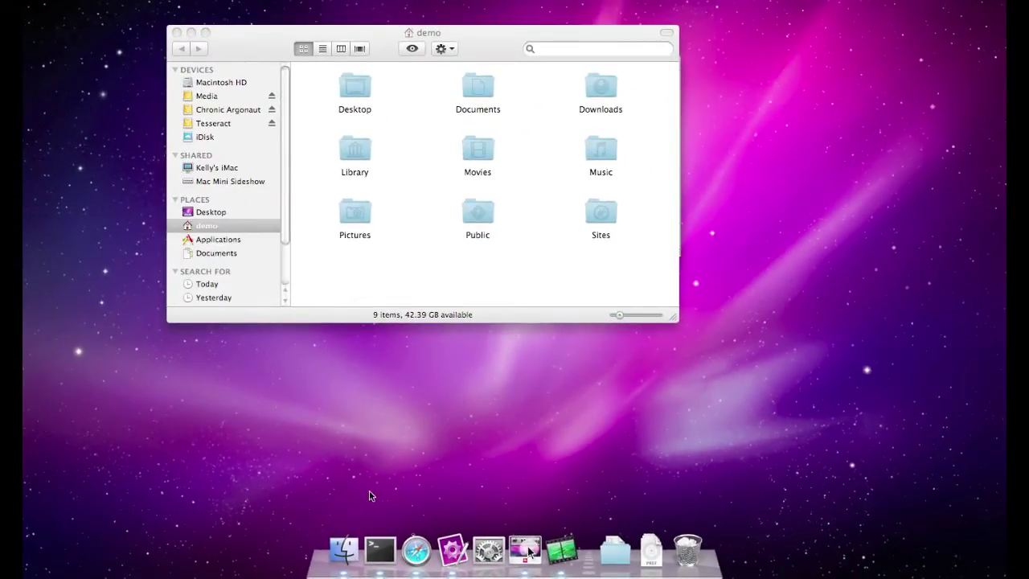
pyautogui.click(486, 91)
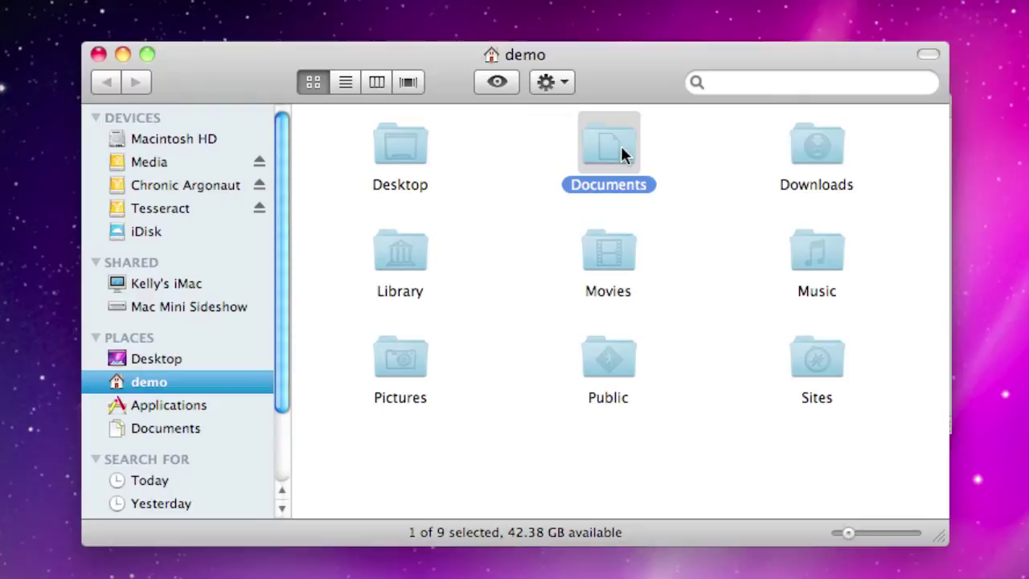
# - Quick Look Documents to see its X-ray contents, then open it and preview About Stacks.pdf
pyautogui.press('space')
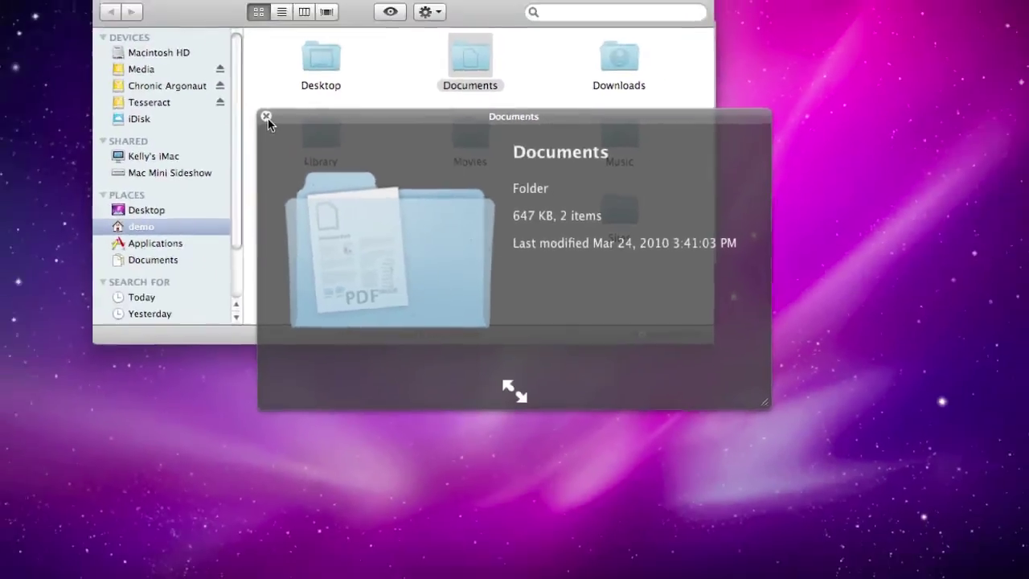
pyautogui.click(114, 49)
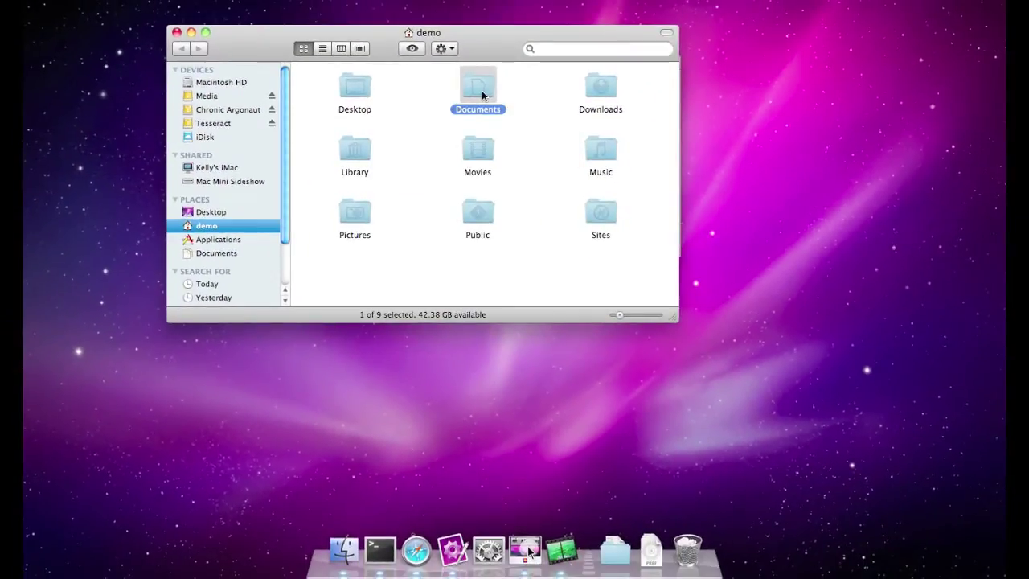
pyautogui.doubleClick(481, 90)
pyautogui.click(363, 88)
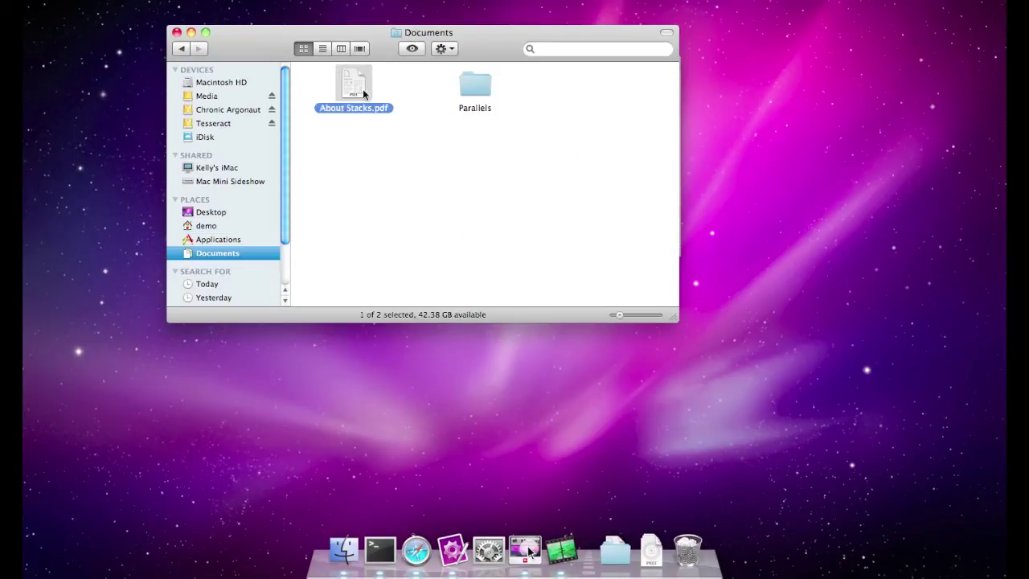
pyautogui.press('space')
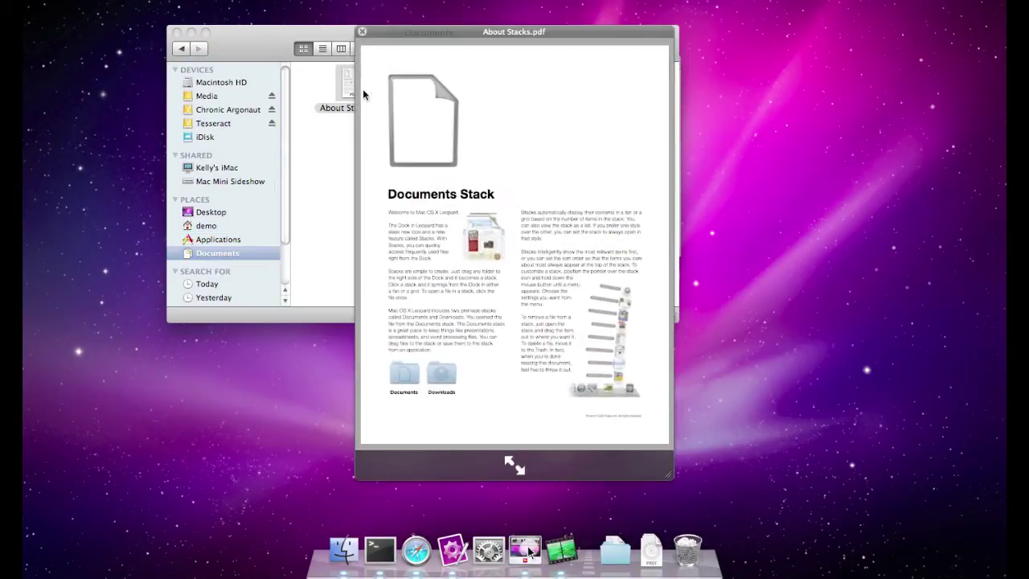
pyautogui.click(362, 32)
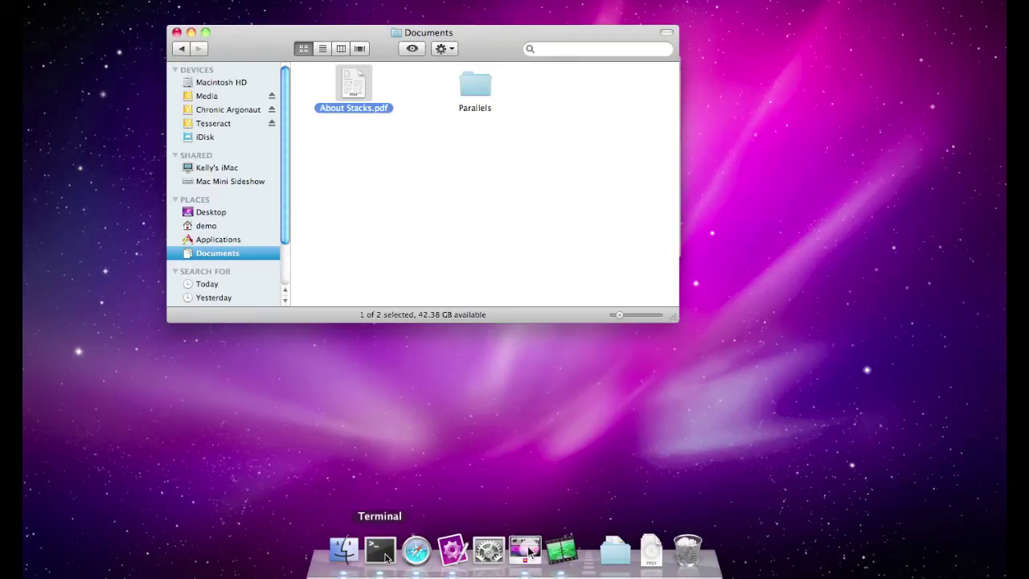
# - Run defaults write com.apple.finder QLEnableXRayFolders 0 in Terminal
pyautogui.click(380, 551)
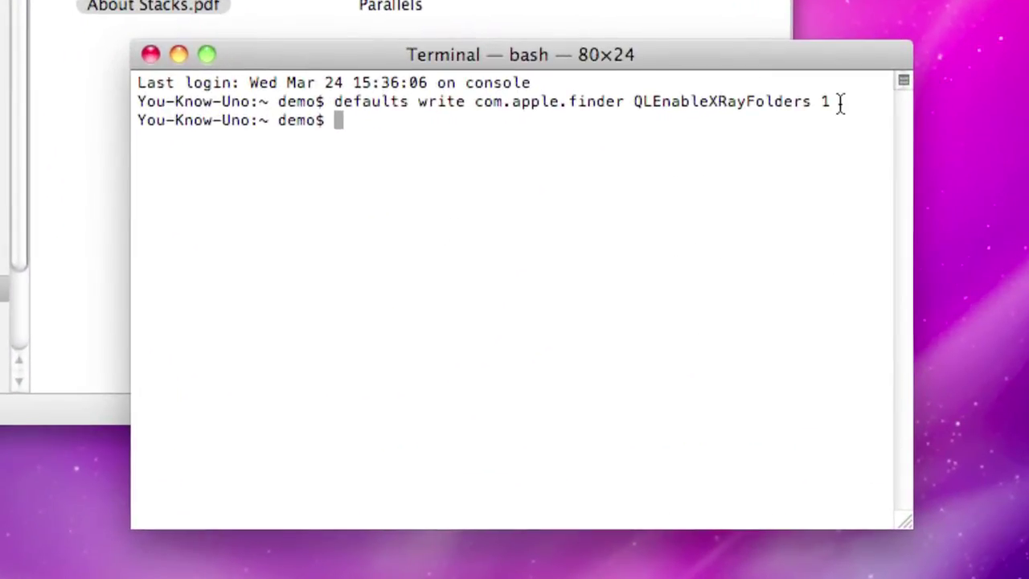
pyautogui.moveTo(839, 103); pyautogui.dragTo(338, 110)
pyautogui.press('super+c')
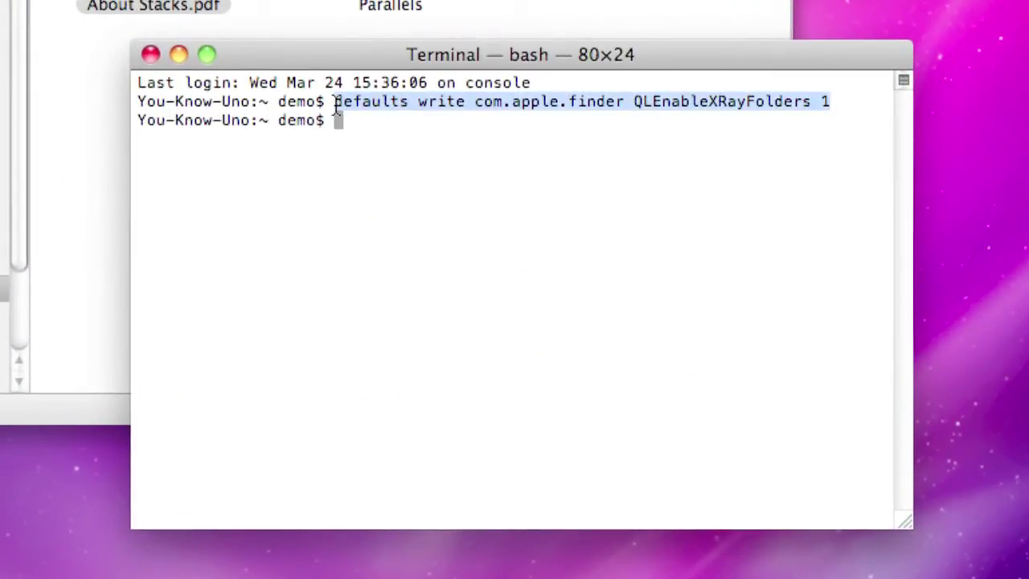
pyautogui.click(377, 135)
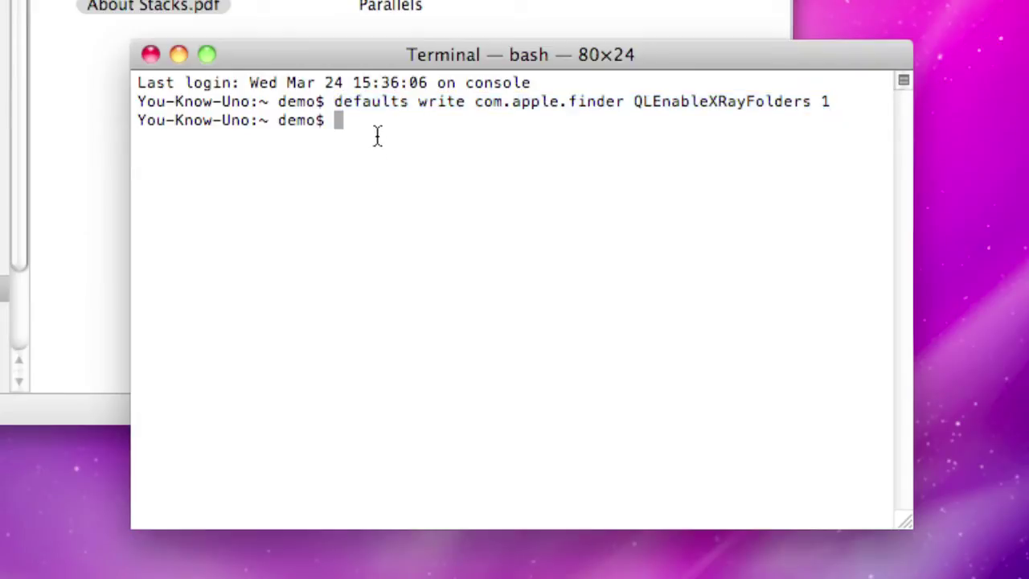
pyautogui.press('super+v')
pyautogui.press('BackSpace')
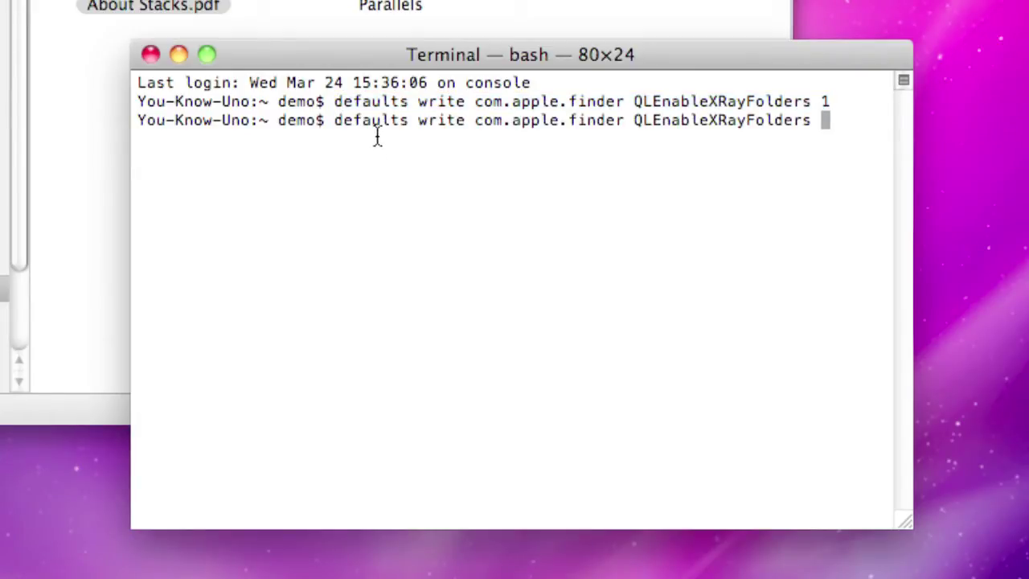
pyautogui.write('0')
pyautogui.press('Return')
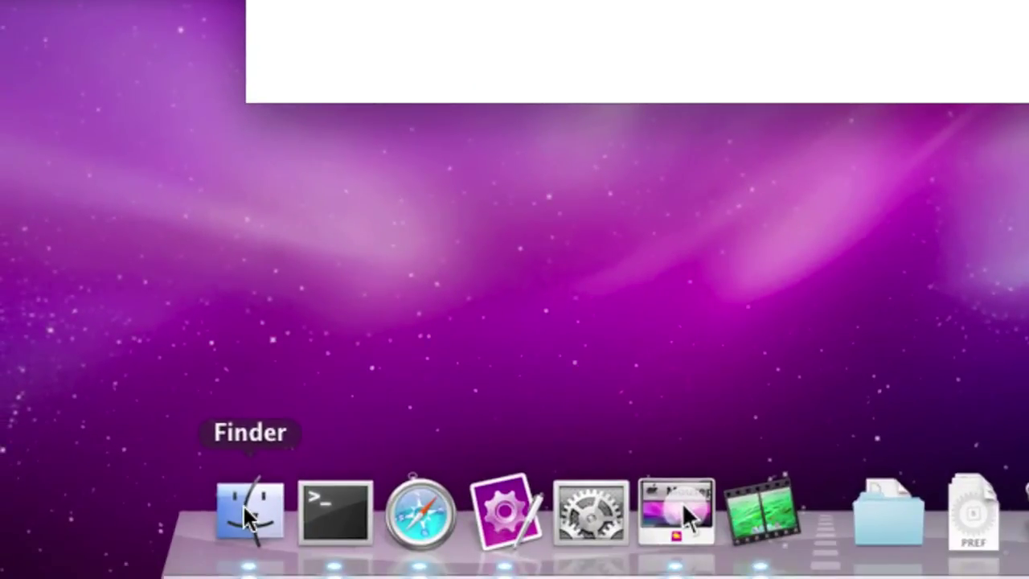
# - Relaunch Finder and confirm Documents previews as a plain folder icon in Quick Look
pyautogui.rightClick(243, 504)
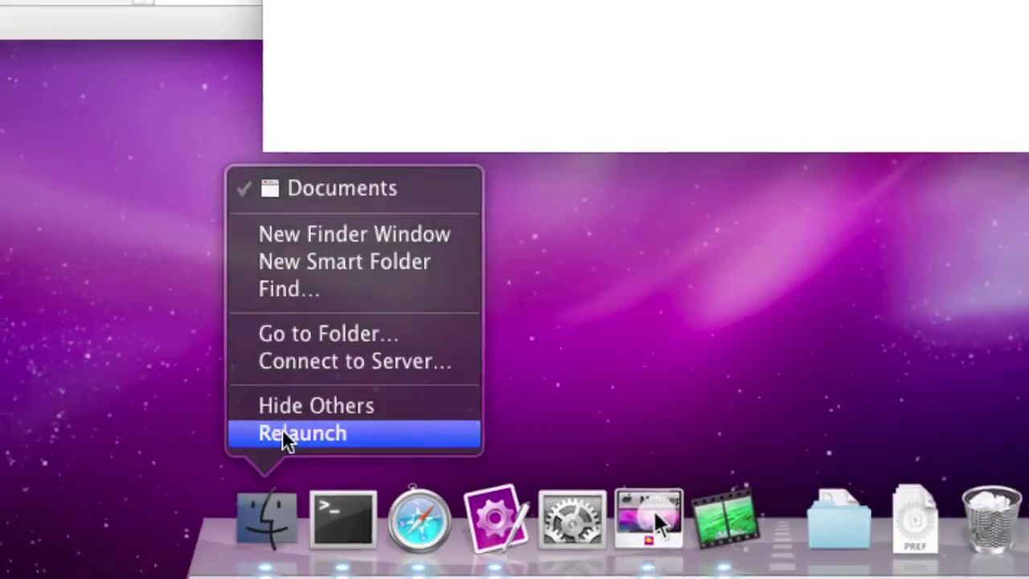
pyautogui.click(273, 420)
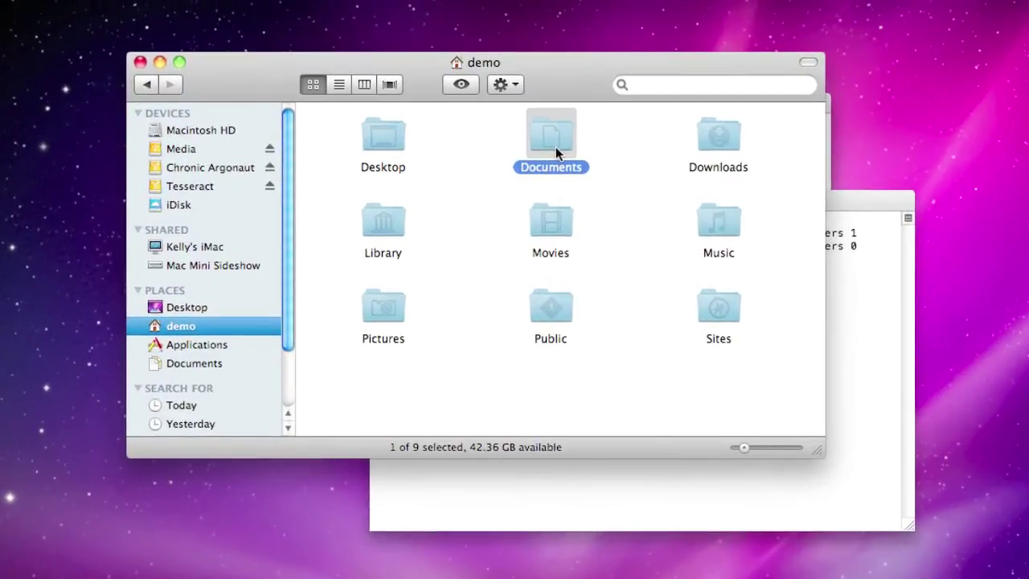
pyautogui.press('space')
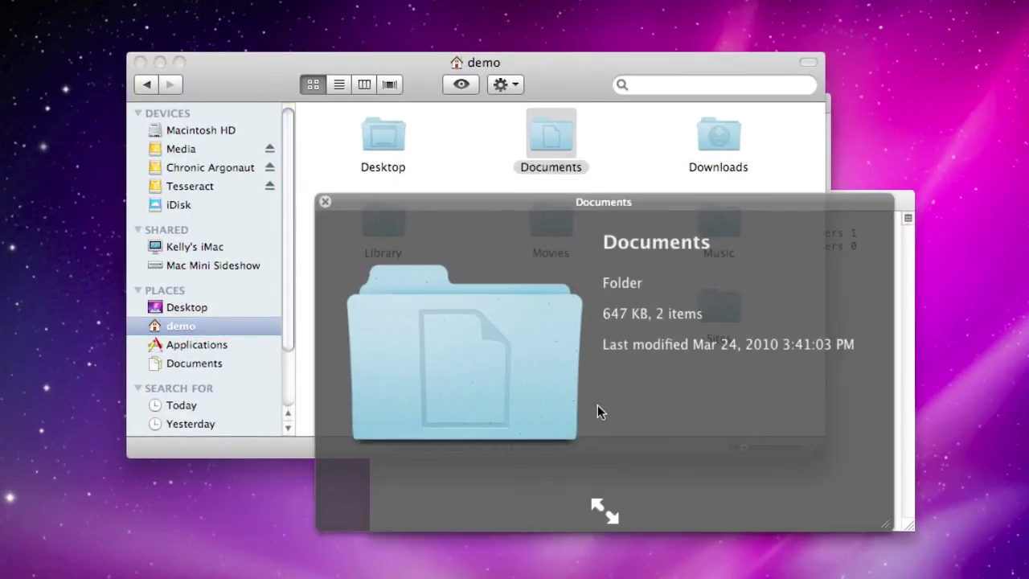
pyautogui.click(326, 203)
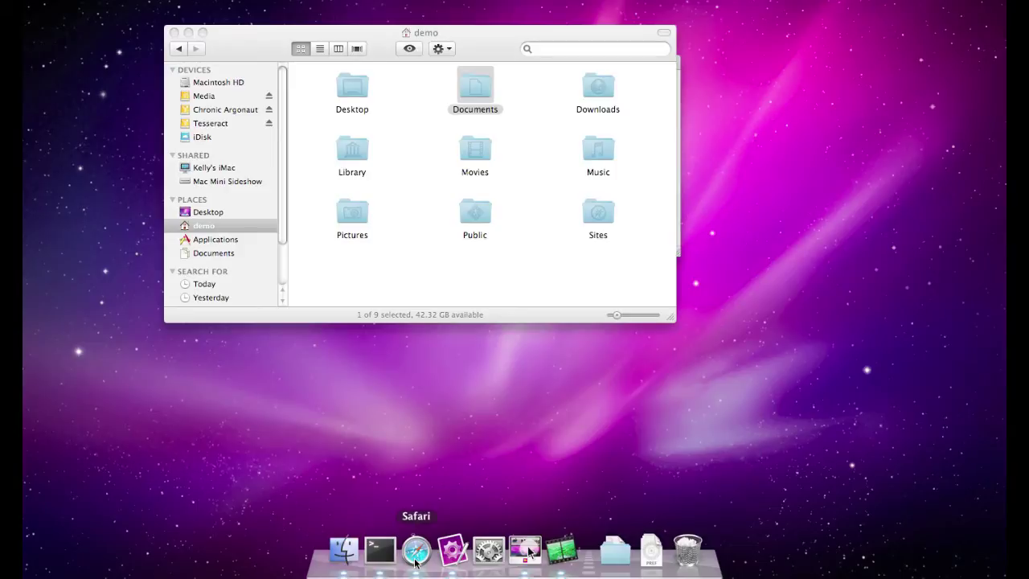
# - Download Secrets PrefPane 1.0.6 from secrets.blacktree.com in Safari, then close the Safari window
pyautogui.click(415, 560)
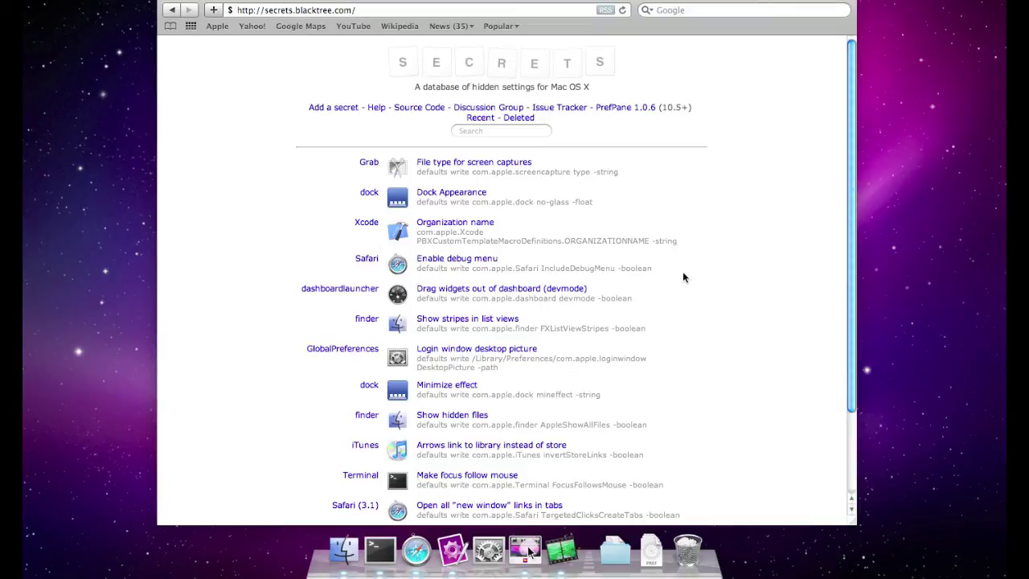
pyautogui.scroll(-2, 683, 277)
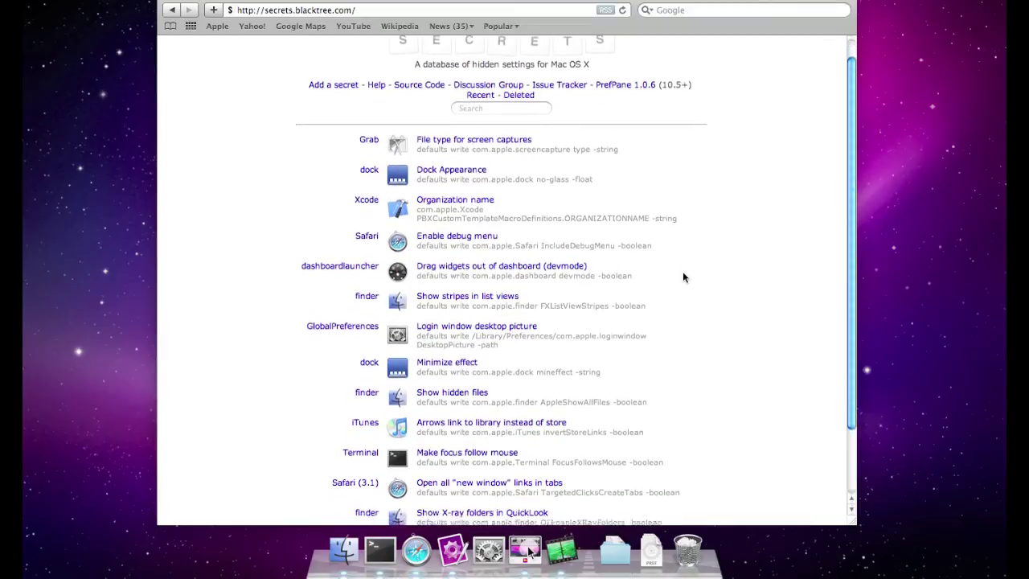
pyautogui.scroll(2, 682, 277)
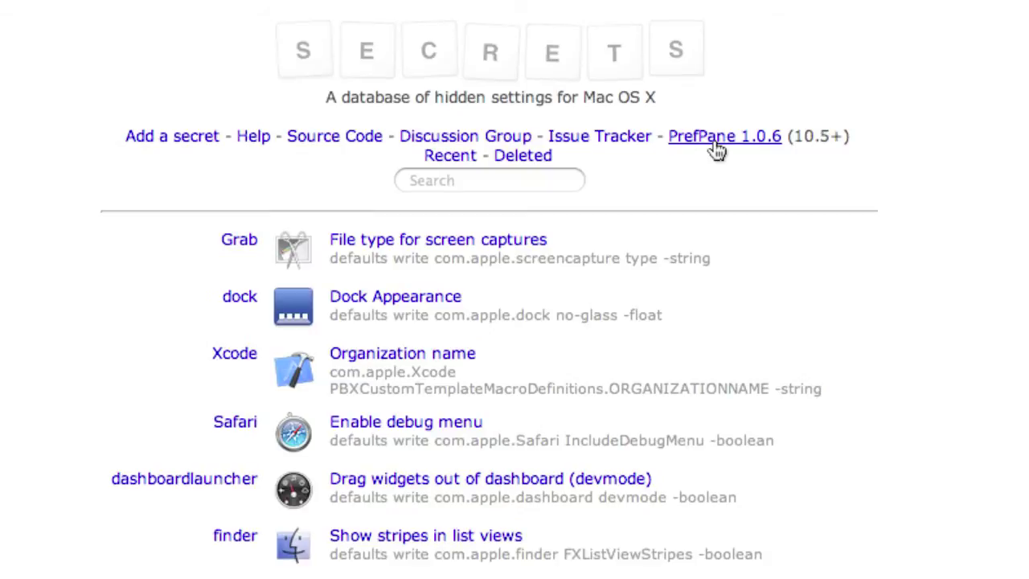
pyautogui.click(716, 151)
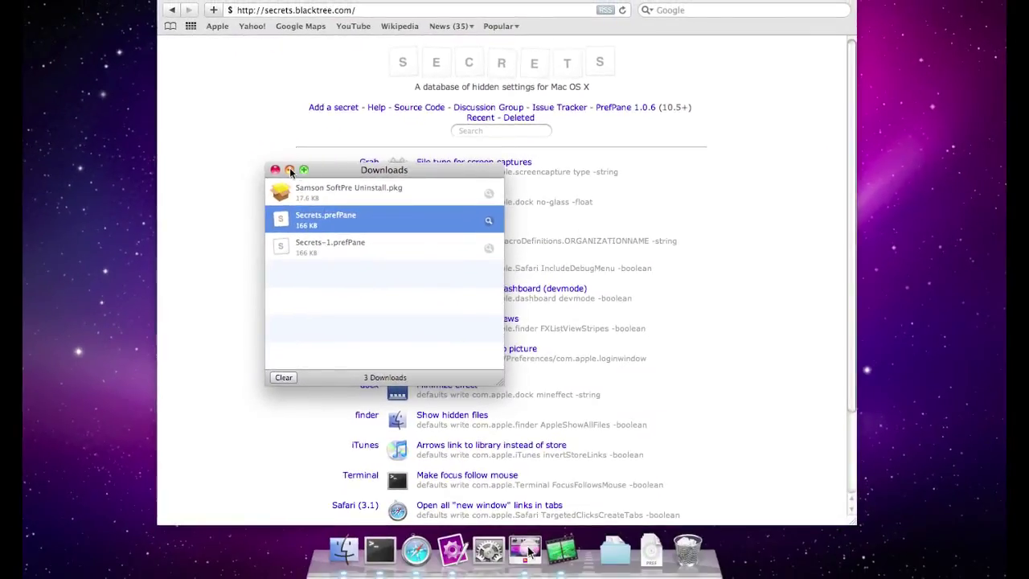
pyautogui.click(129, 227)
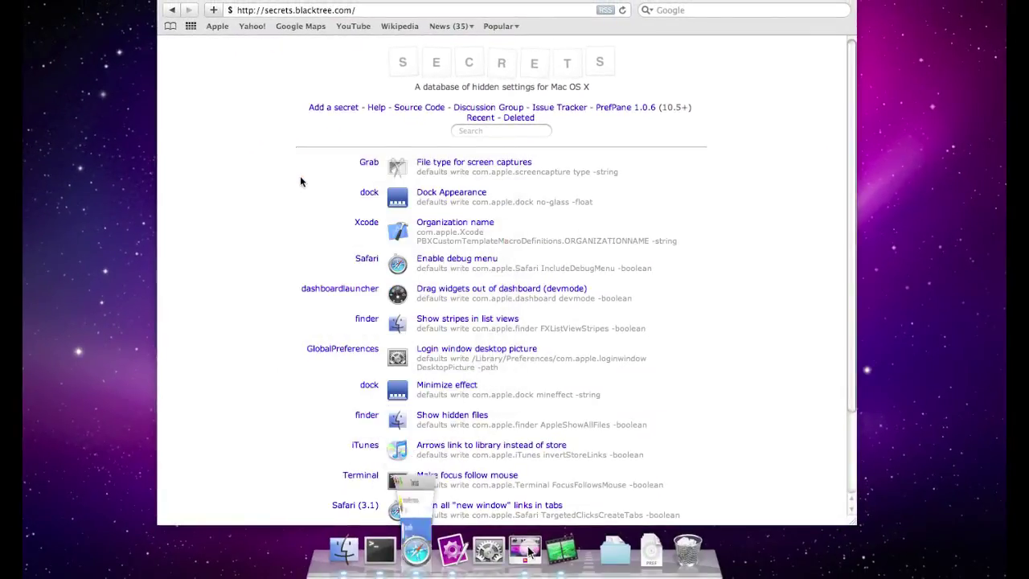
pyautogui.press('super+w')
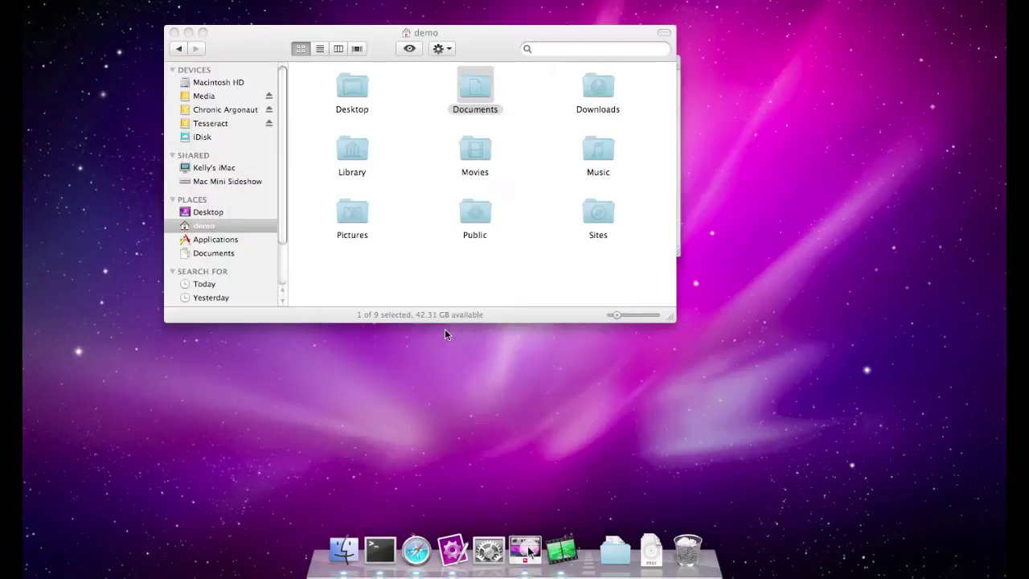
# - Open System Preferences and choose the Secrets pane under Other
pyautogui.click(488, 550)
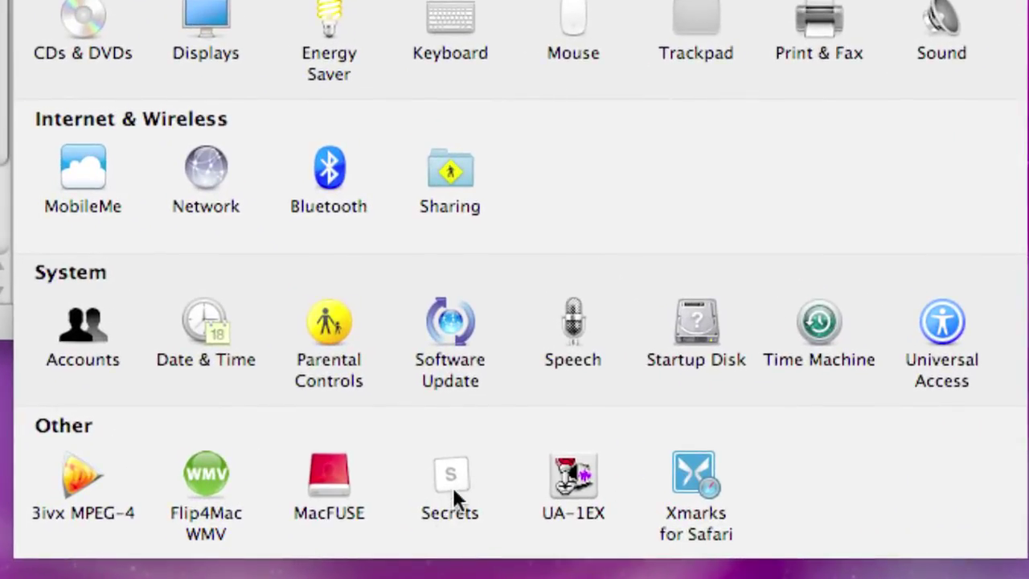
pyautogui.click(454, 492)
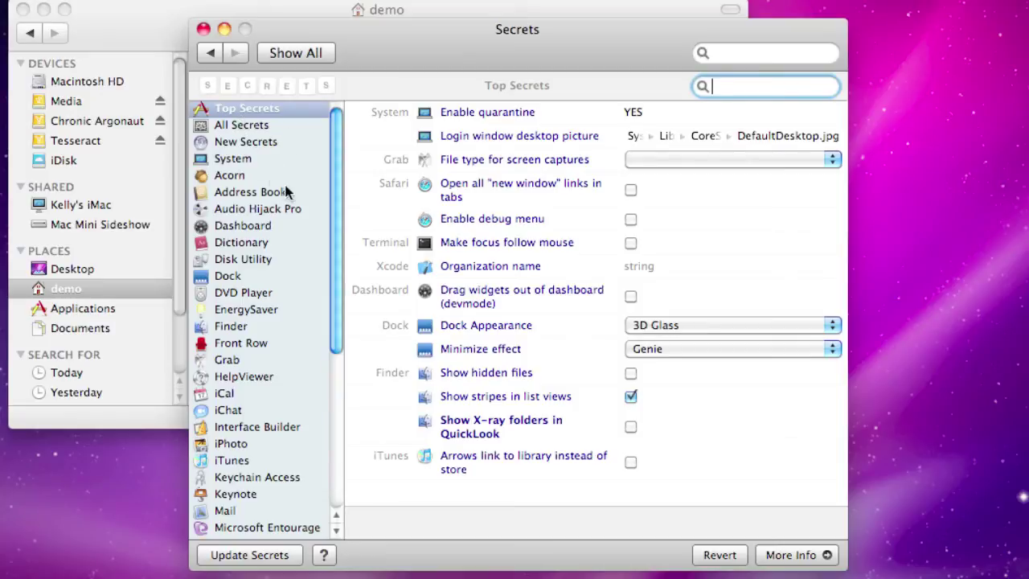
# - Browse the System, Finder and Address Book categories in the Secrets sidebar
pyautogui.click(244, 159)
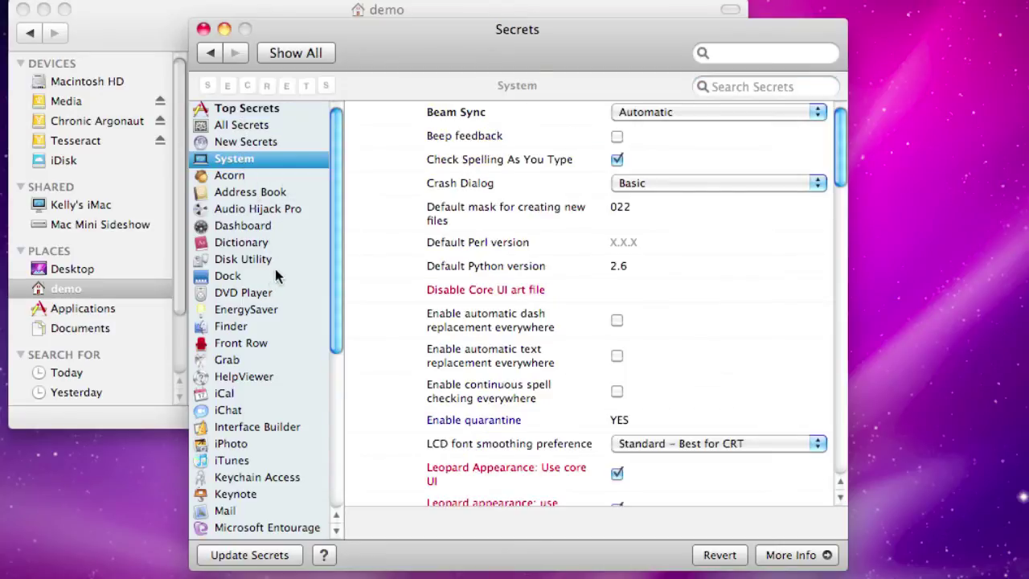
pyautogui.click(257, 325)
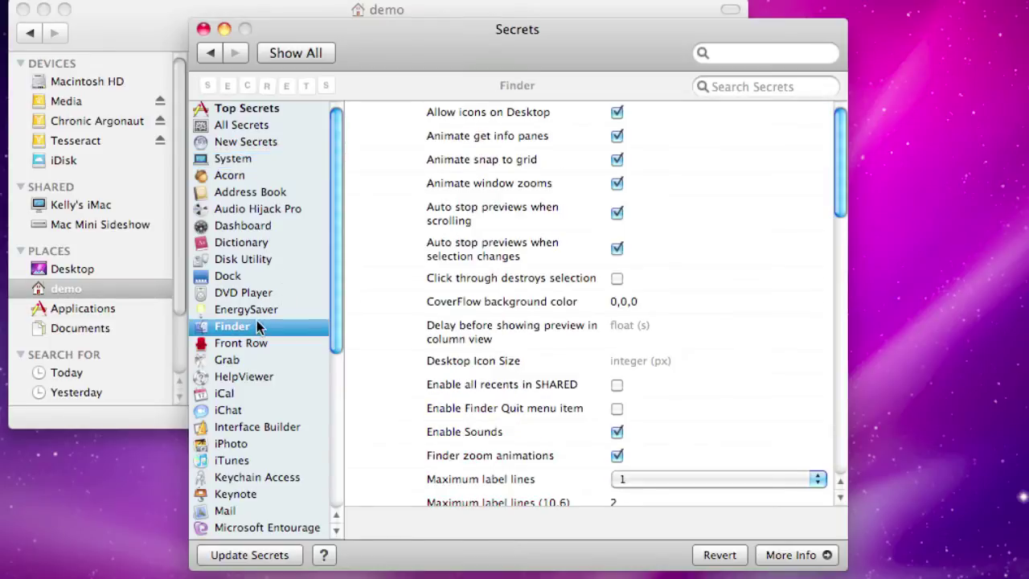
pyautogui.click(246, 160)
pyautogui.click(254, 191)
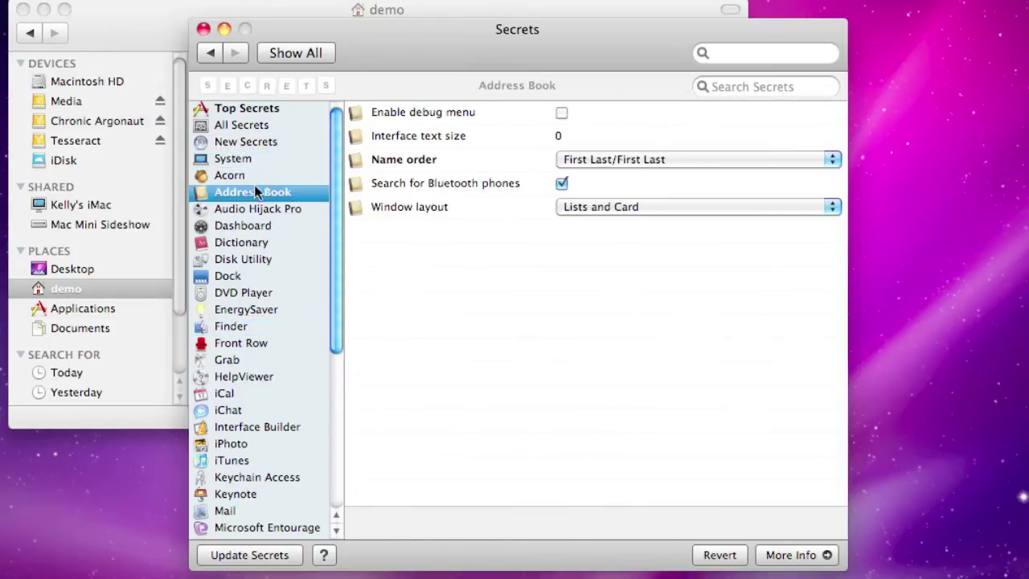
# - In Top Secrets, enable Show X-ray folders in QuickLook and quit Finder to apply it
pyautogui.click(254, 109)
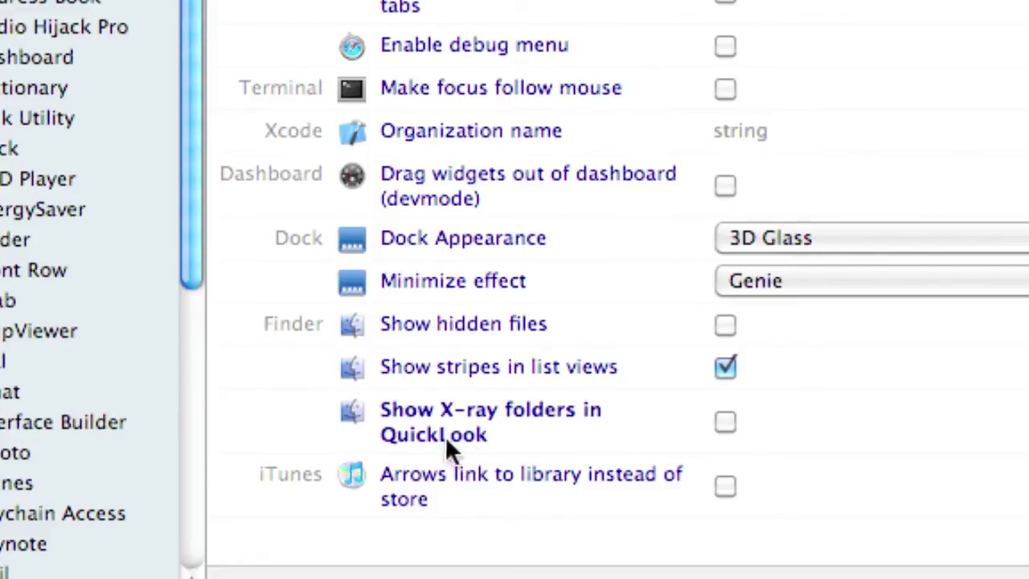
pyautogui.click(725, 423)
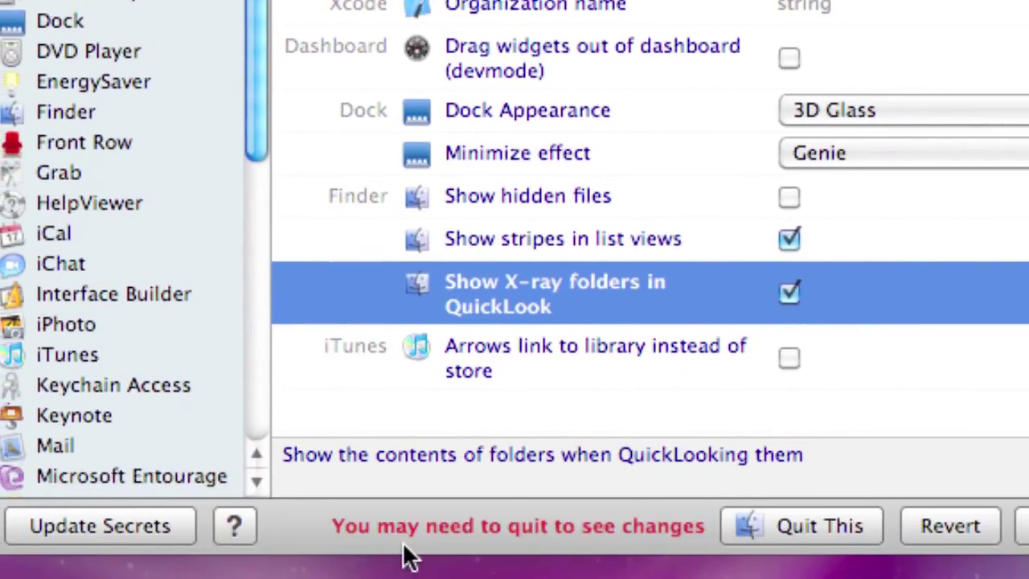
pyautogui.click(790, 528)
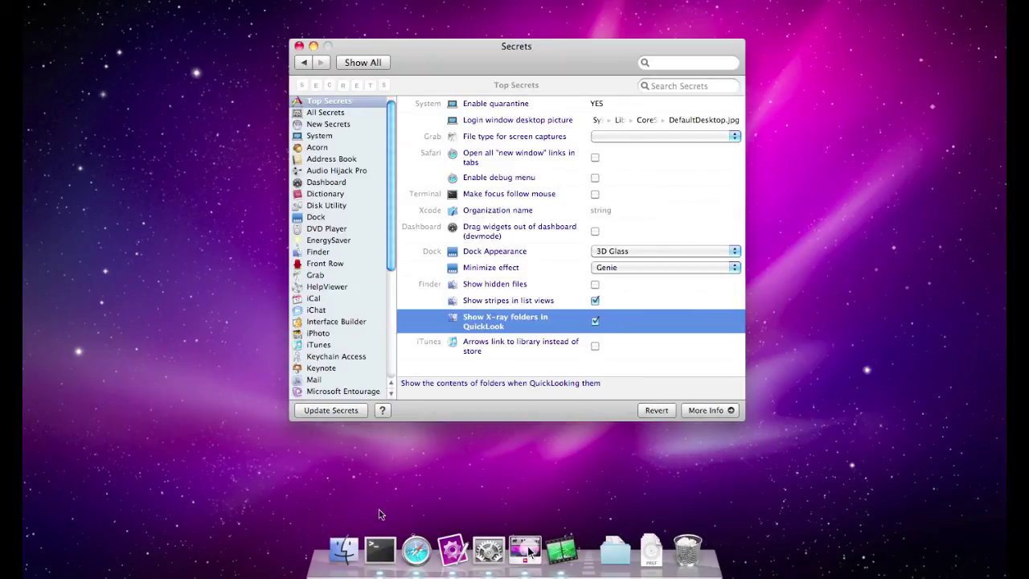
# - Reopen Finder, Quick Look the Documents folder to see its PDF inside, then close the preview
pyautogui.click(347, 550)
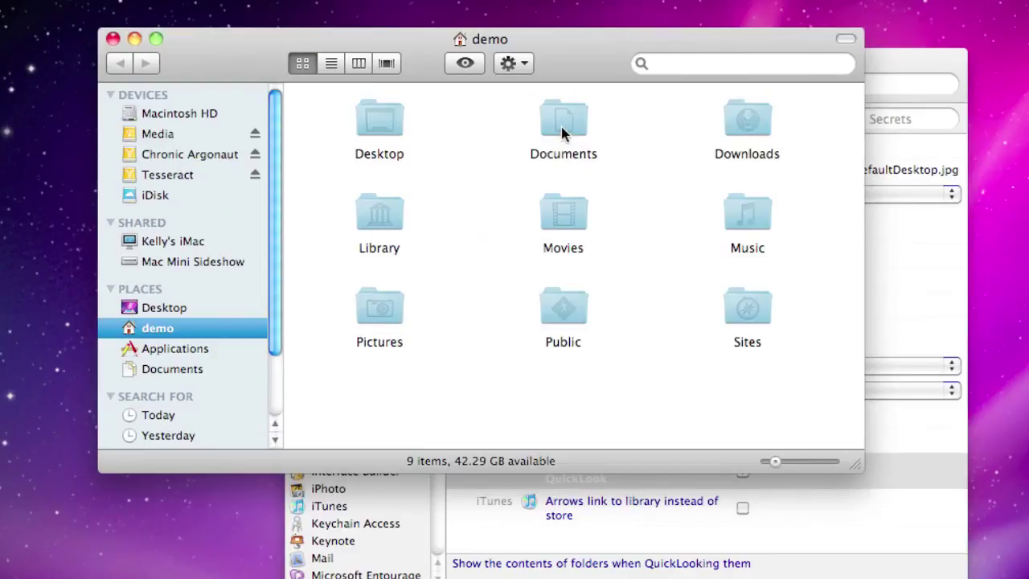
pyautogui.click(563, 133)
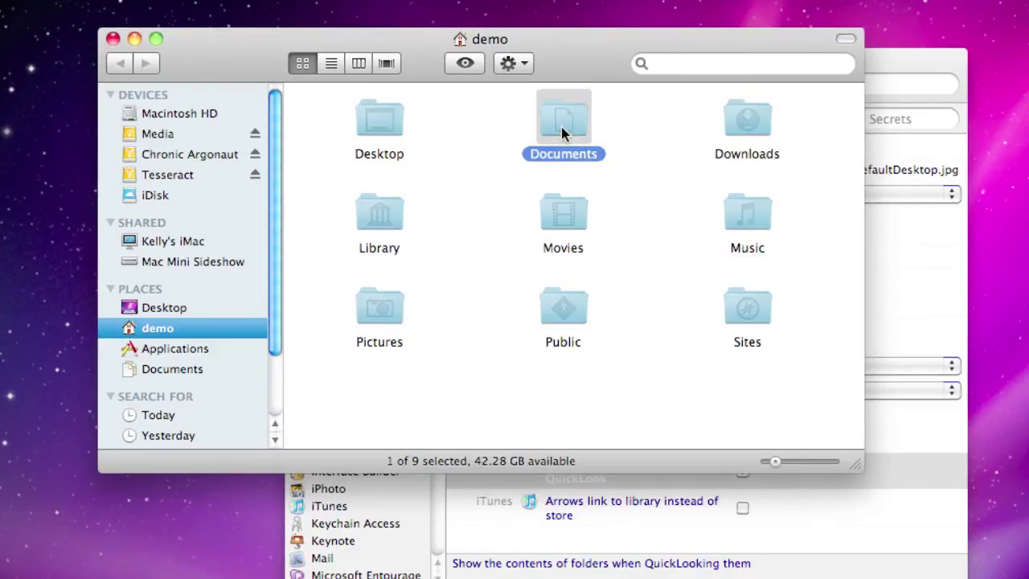
pyautogui.press('space')
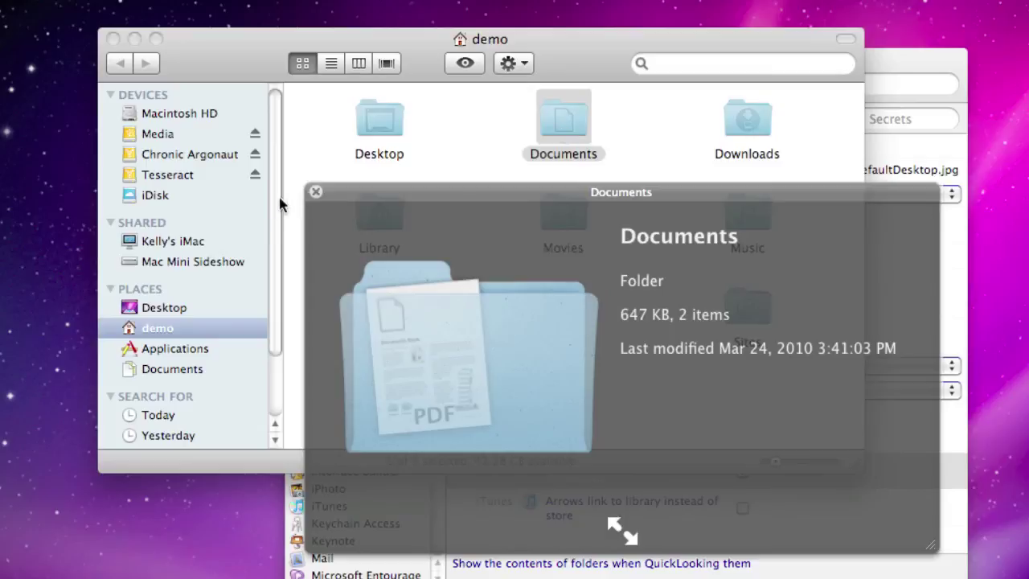
pyautogui.click(315, 194)
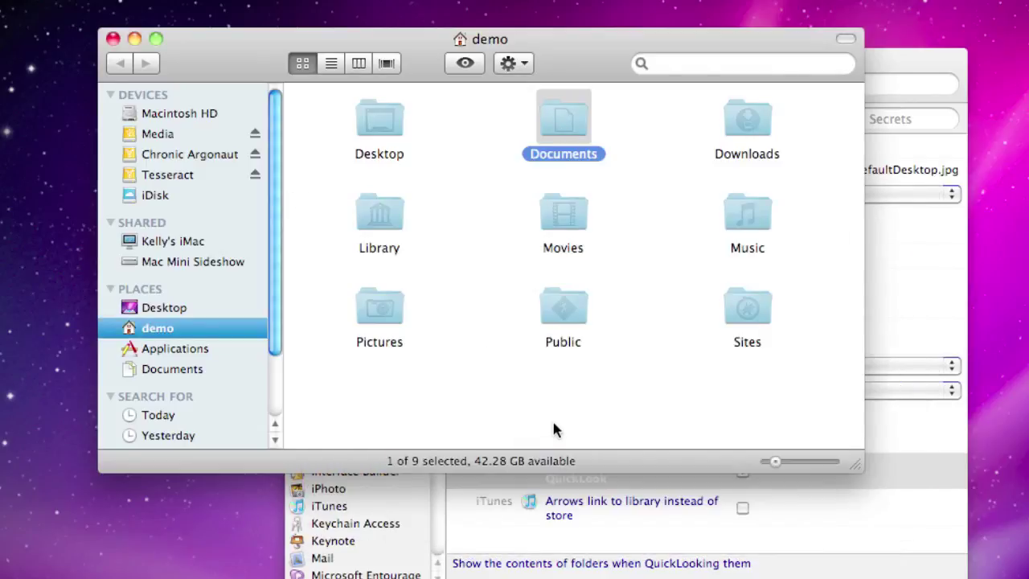